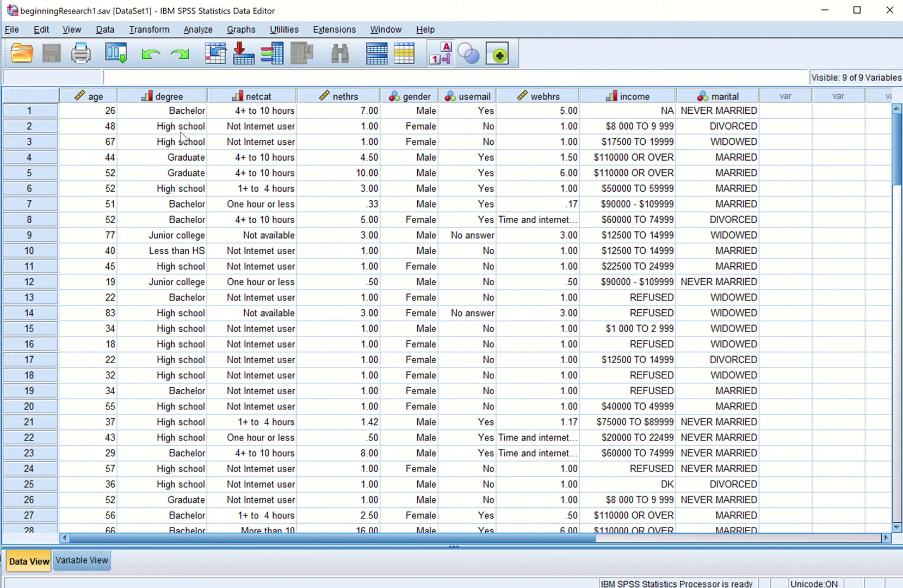
pyautogui.click(191, 30)
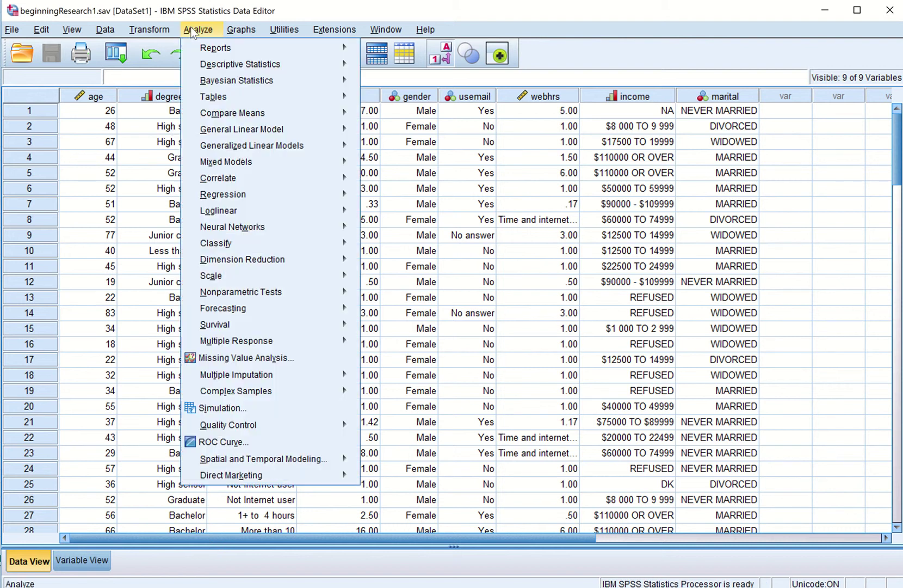
pyautogui.moveTo(255, 62)
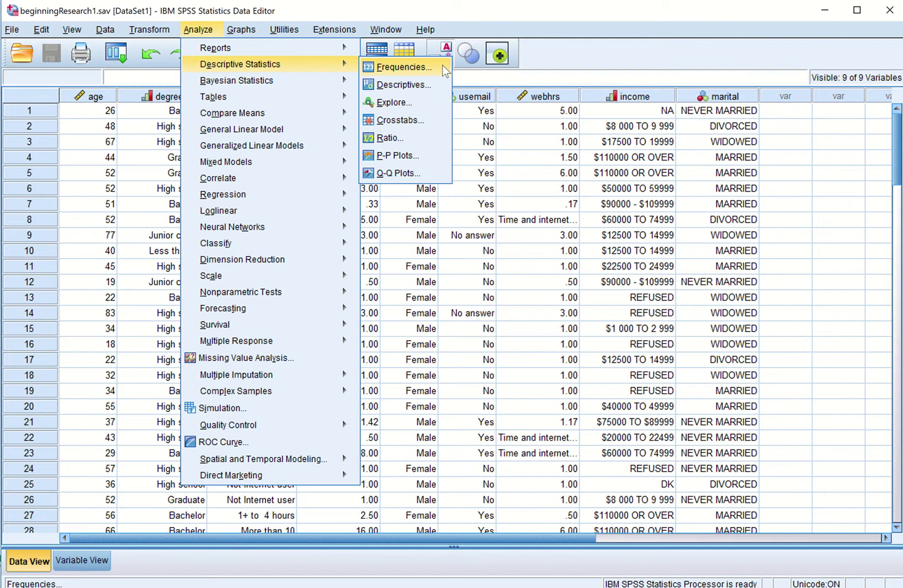
pyautogui.click(477, 19)
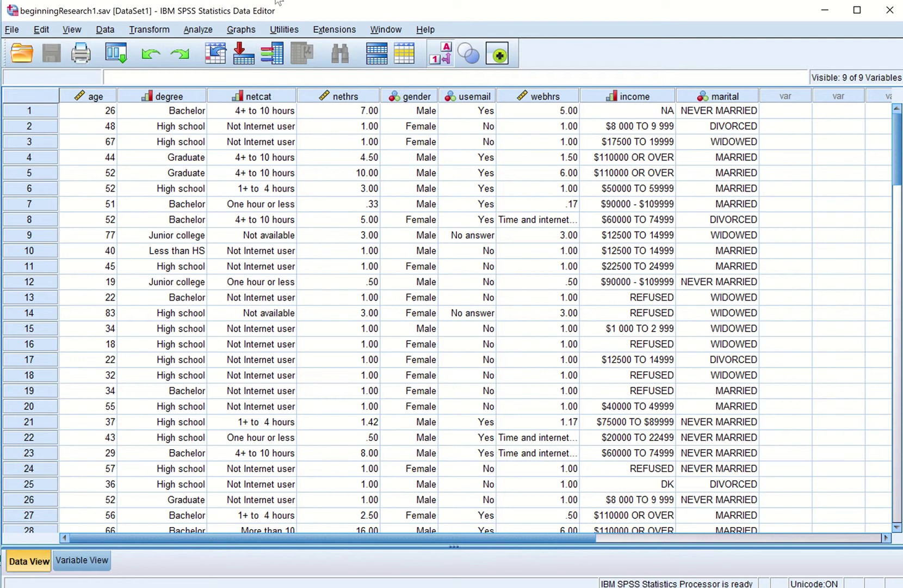
pyautogui.click(199, 29)
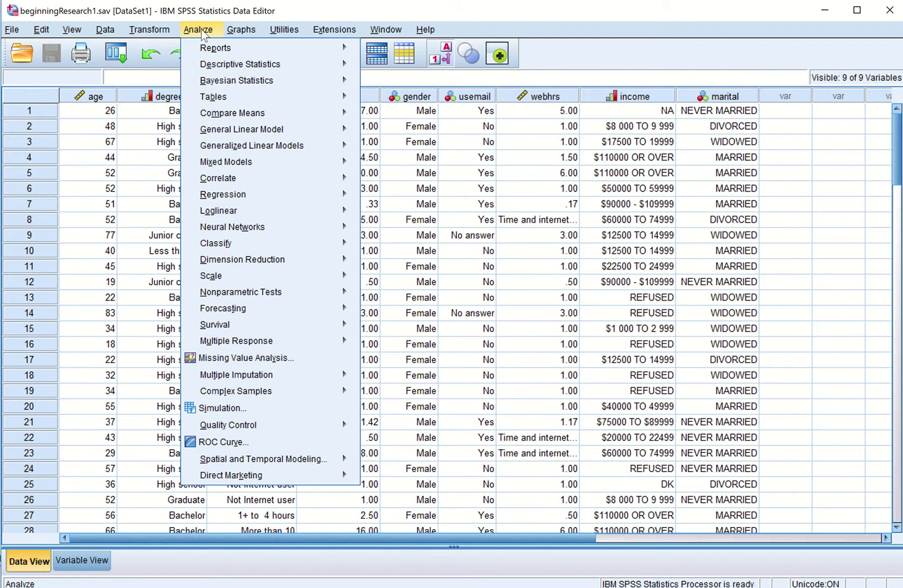
pyautogui.moveTo(426, 29)
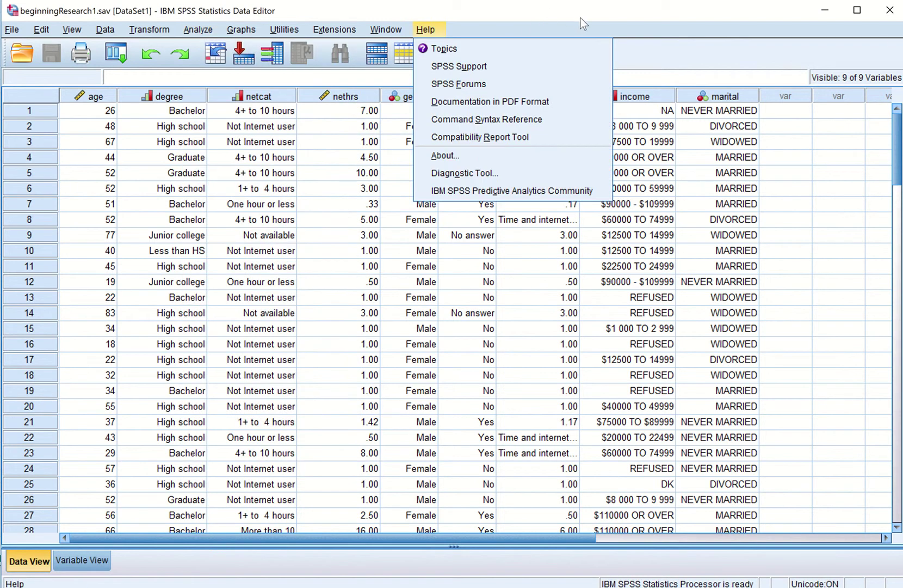
pyautogui.click(789, 47)
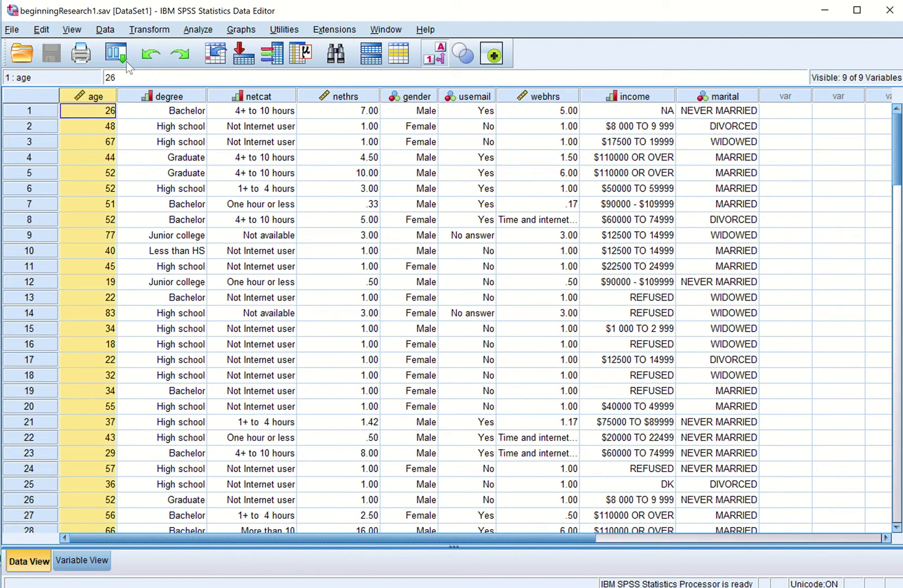
pyautogui.click(150, 31)
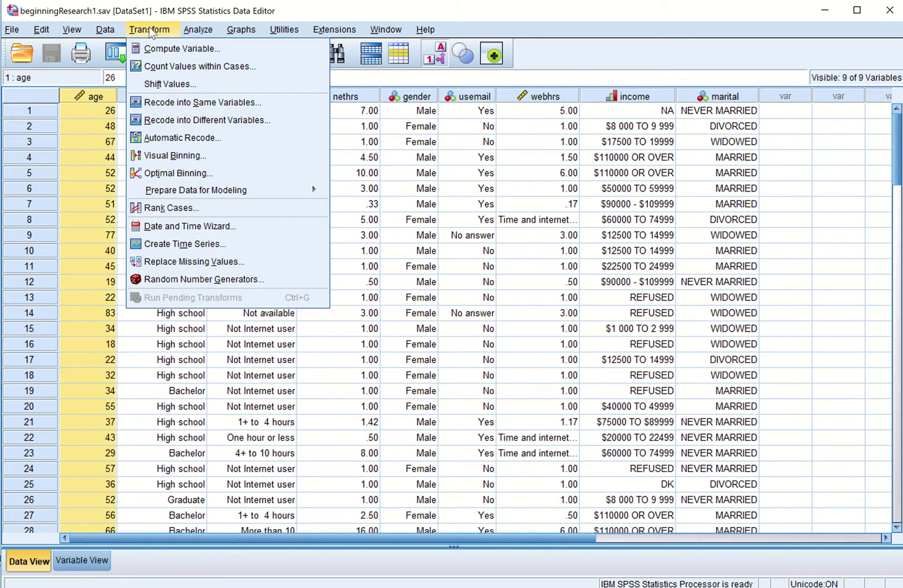
pyautogui.click(316, 9)
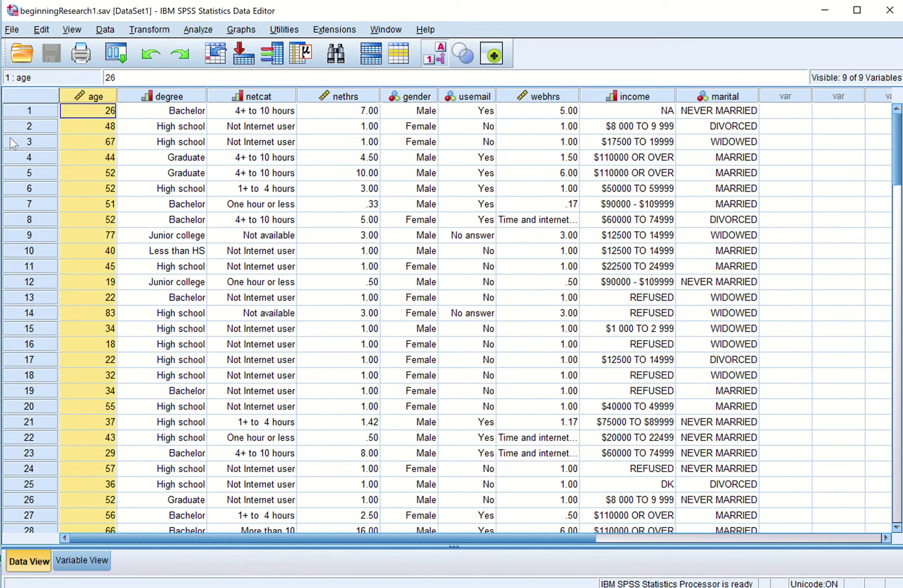
pyautogui.click(36, 109)
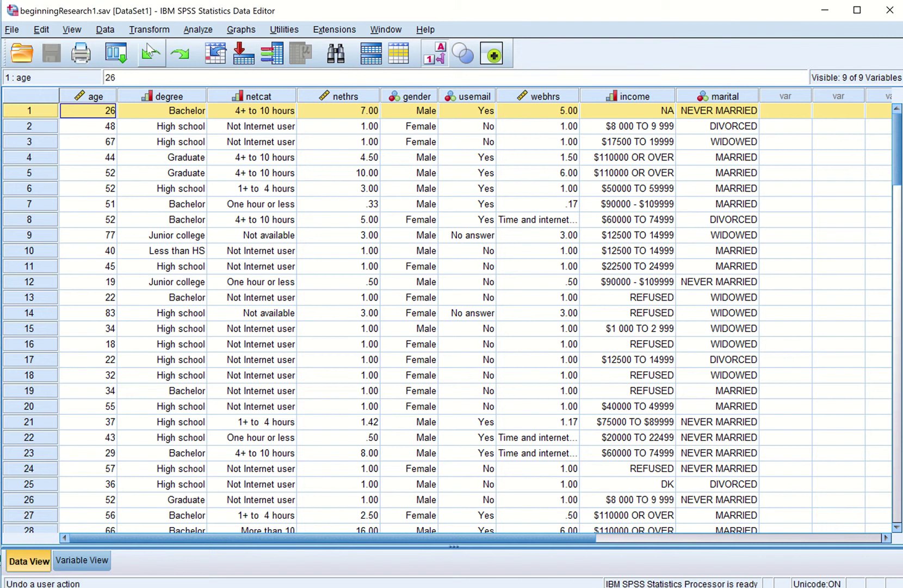
pyautogui.click(140, 31)
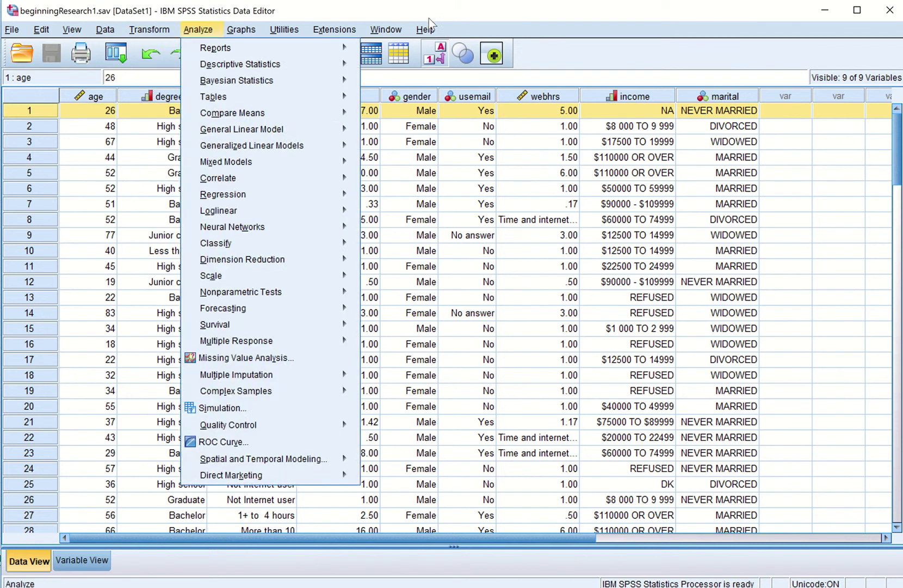
pyautogui.click(585, 44)
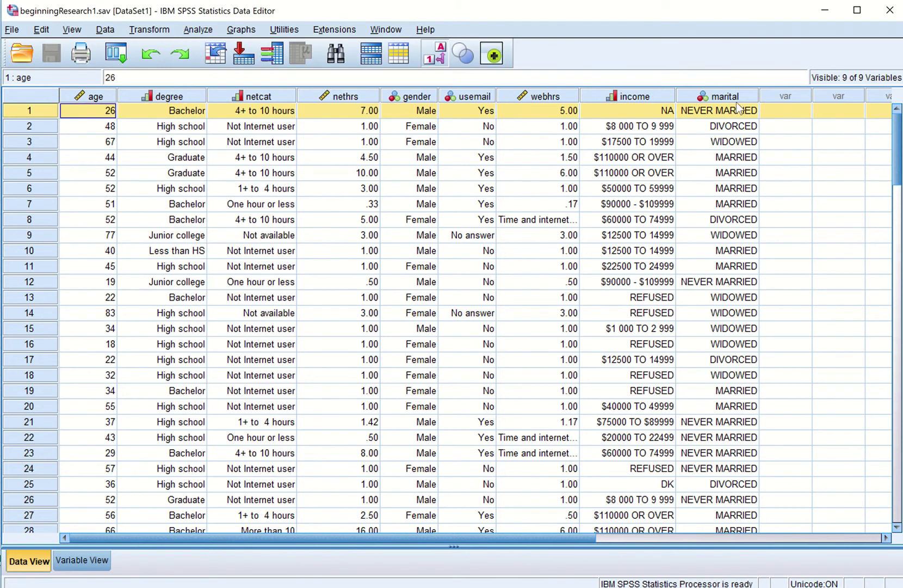
# Step: Start Visual Binning with Age of respondent as the variable to bin and scan its data
pyautogui.click(150, 31)
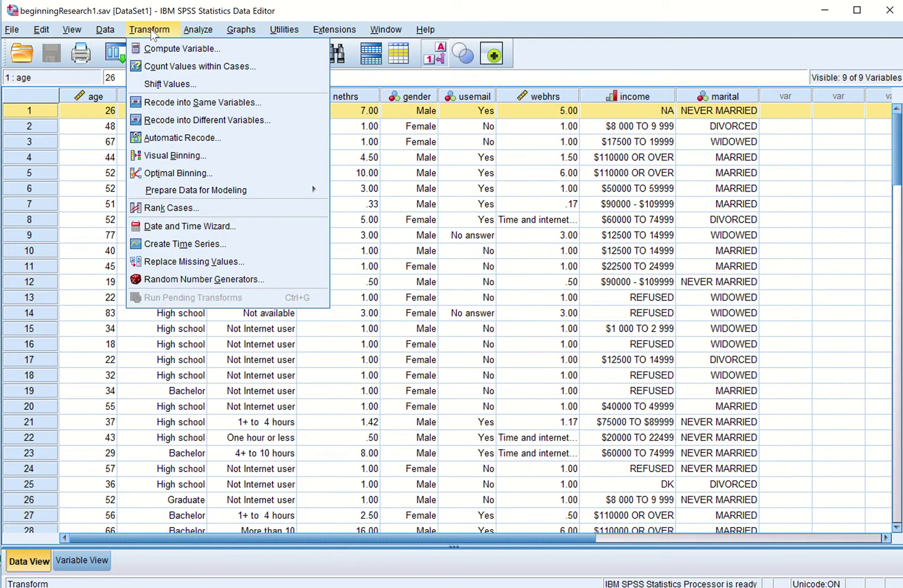
pyautogui.click(174, 157)
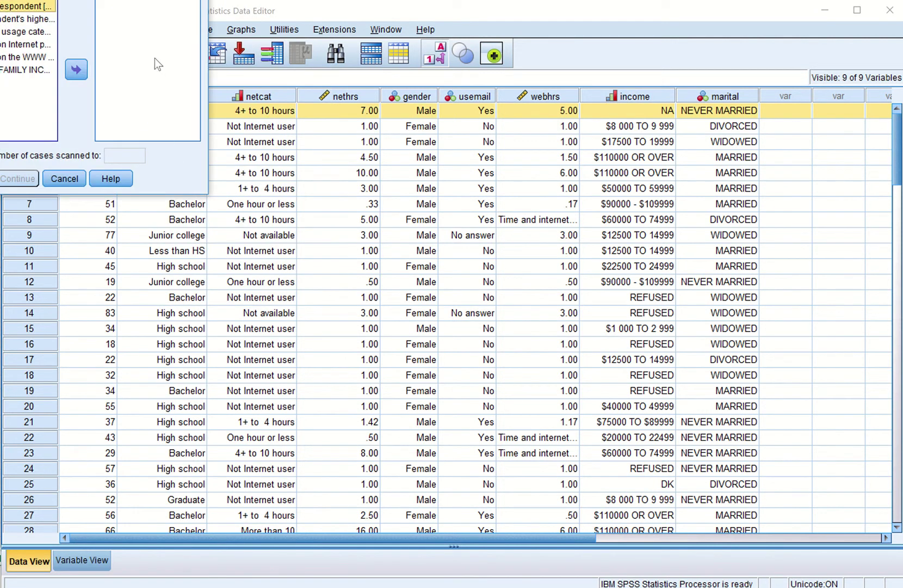
pyautogui.moveTo(102, 0); pyautogui.dragTo(362, 92)
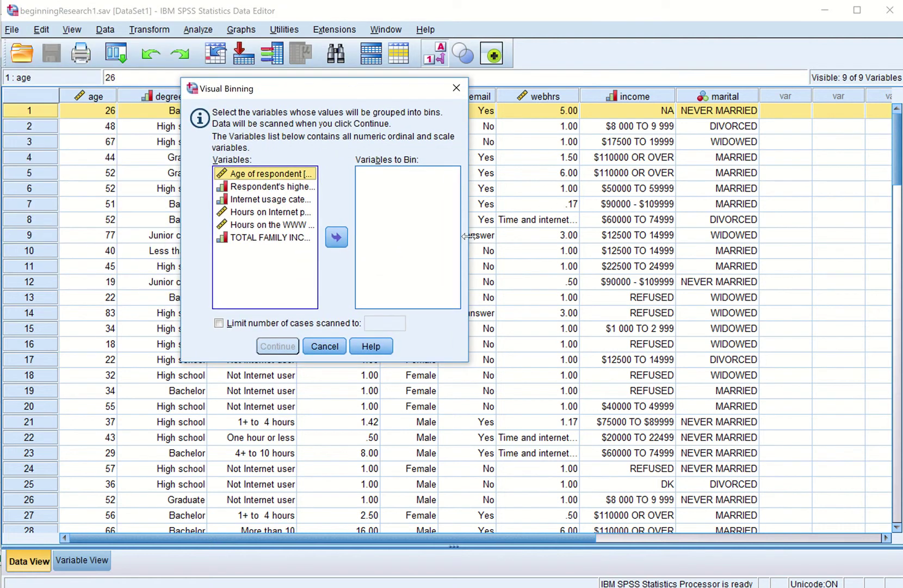
pyautogui.moveTo(466, 235); pyautogui.dragTo(617, 238)
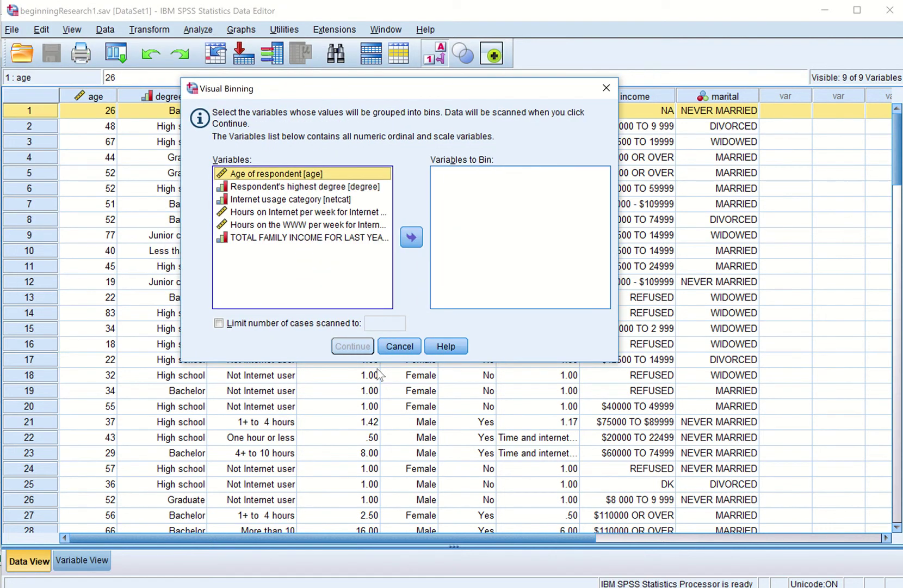
pyautogui.moveTo(376, 362); pyautogui.dragTo(370, 430)
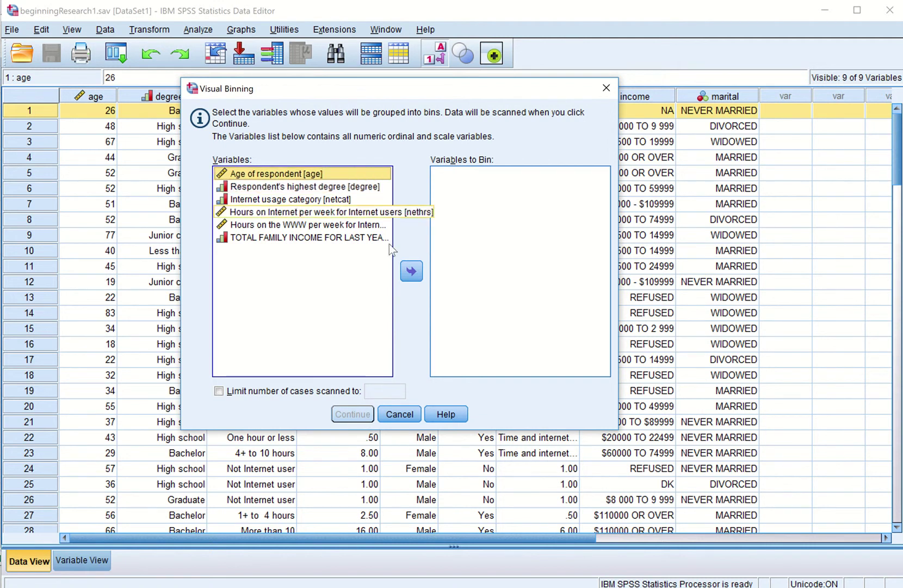
pyautogui.click(412, 271)
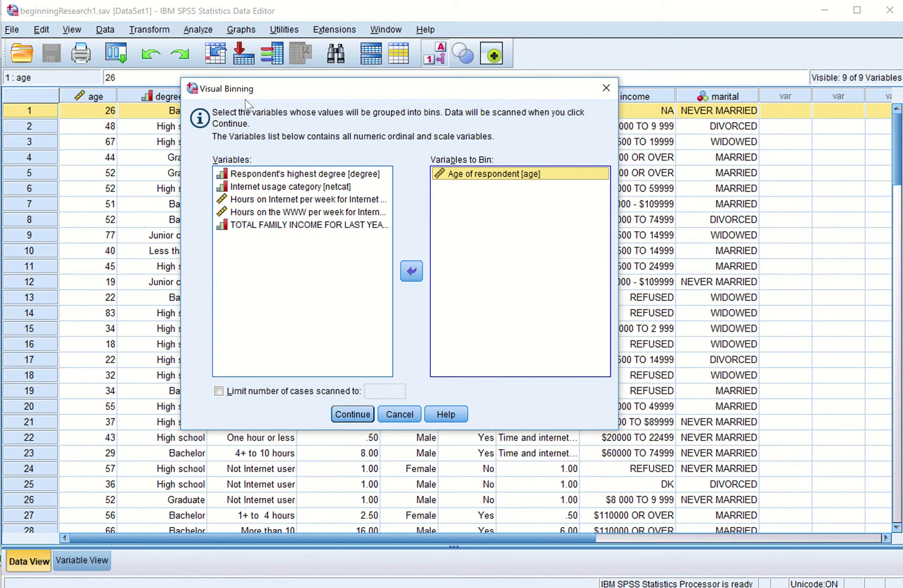
pyautogui.click(357, 416)
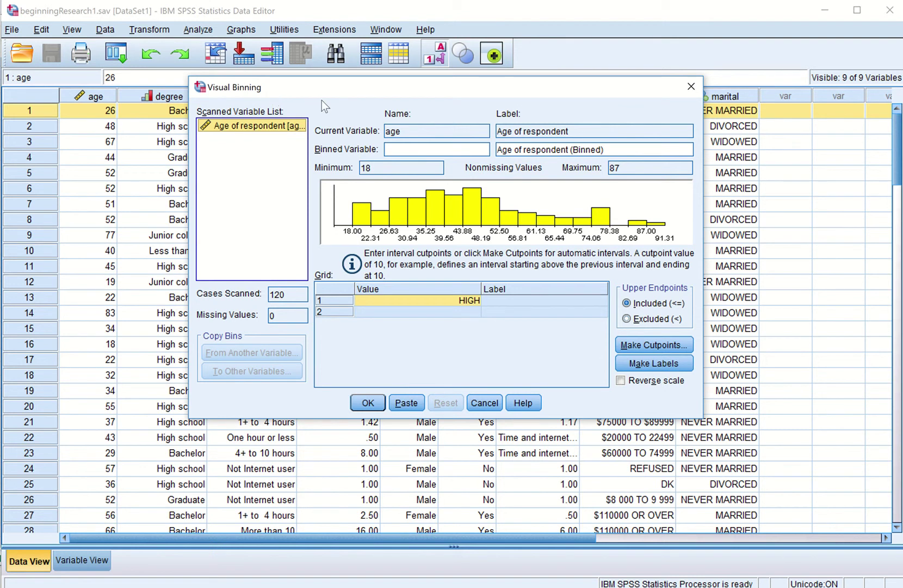
# Step: Name the binned variable ageCate and set its label to Age Category
pyautogui.click(411, 150)
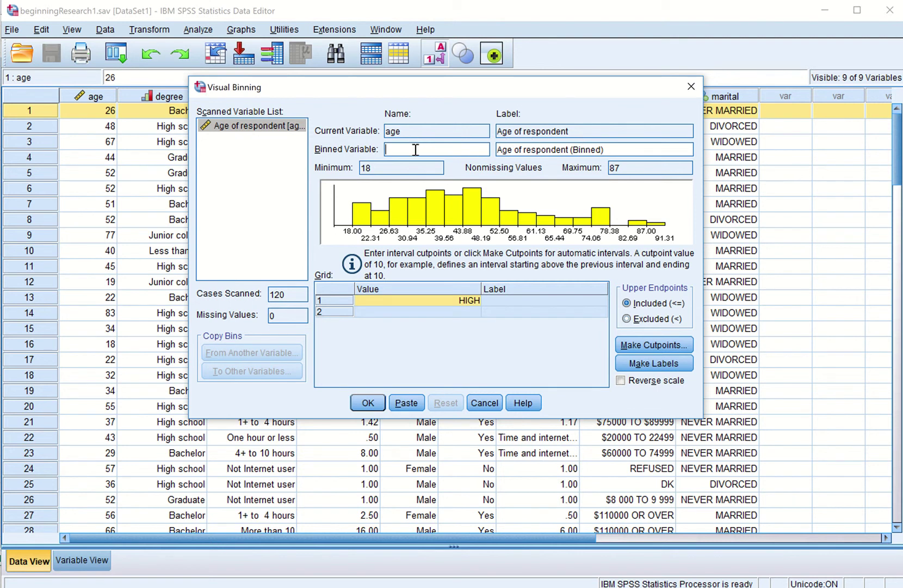
pyautogui.write('ageCate')
pyautogui.moveTo(605, 149); pyautogui.dragTo(512, 154)
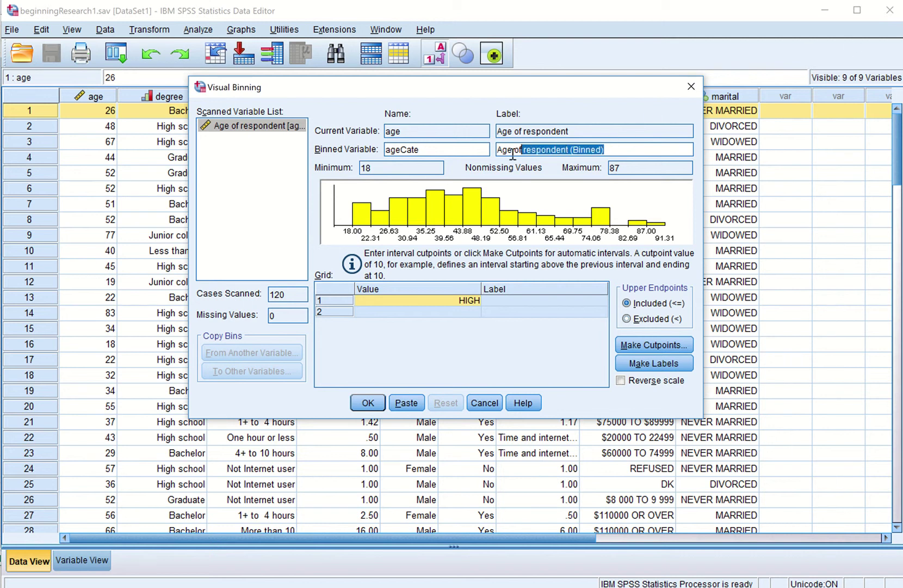
pyautogui.hotkey('shift', 'Left')
pyautogui.hotkey('shift', 'Left')
pyautogui.hotkey('shift', 'Left')
pyautogui.hotkey('shift', 'Left')
pyautogui.hotkey('shift', 'Left')
pyautogui.hotkey('shift', 'Left')
pyautogui.hotkey('shift', 'Left')
pyautogui.hotkey('shift', 'Left')
pyautogui.hotkey('shift', 'Left')
pyautogui.hotkey('shift', 'Left')
pyautogui.hotkey('shift', 'Left')
pyautogui.hotkey('shift', 'Left')
pyautogui.hotkey('shift', 'Left')
pyautogui.hotkey('shift', 'Left')
pyautogui.hotkey('shift', 'Left')
pyautogui.hotkey('shift', 'Left')
pyautogui.hotkey('shift', 'Left')
pyautogui.hotkey('shift', 'Left')
pyautogui.hotkey('shift', 'Left')
pyautogui.hotkey('shift', 'Left')
pyautogui.write('Ag')
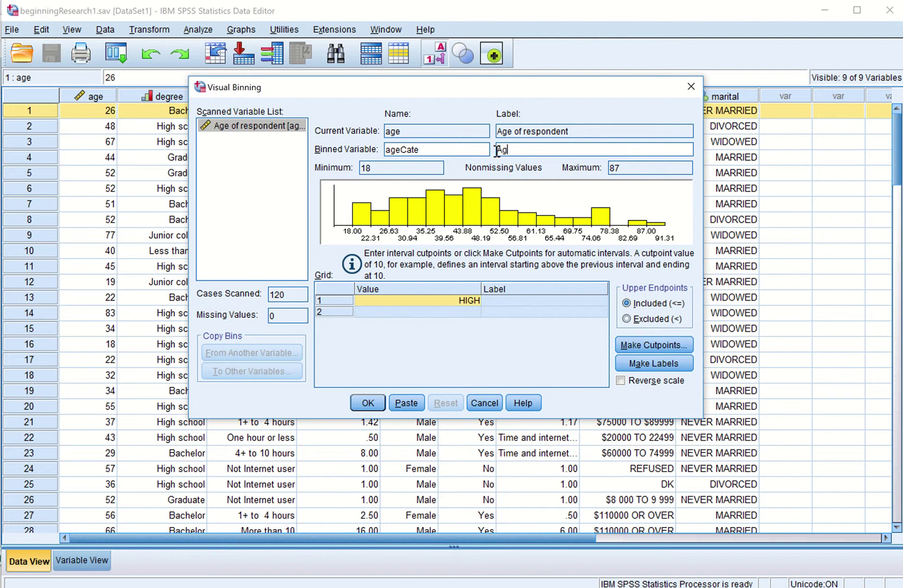
pyautogui.write('e Category')
# Step: Enter the first two age cutpoints, 19 and 29, in the binning grid
pyautogui.click(468, 313)
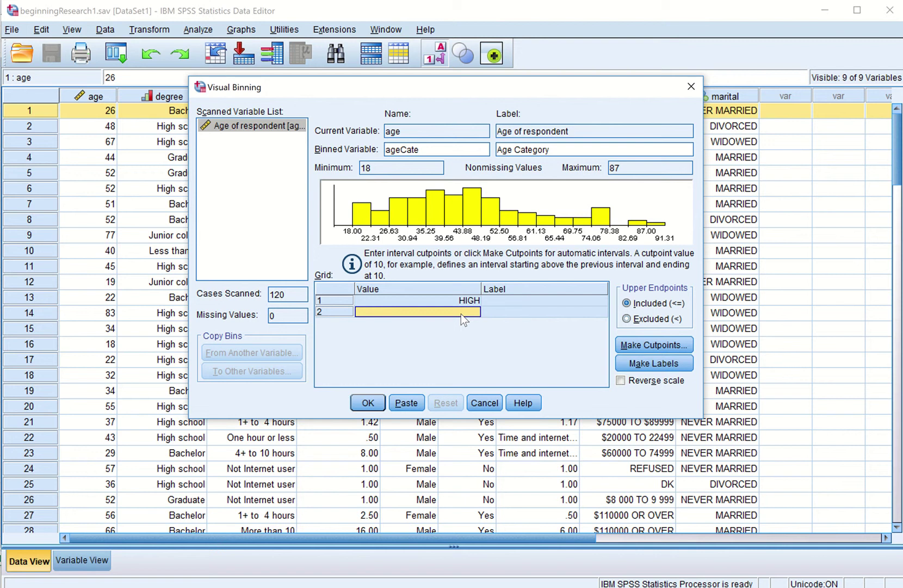
pyautogui.click(461, 313)
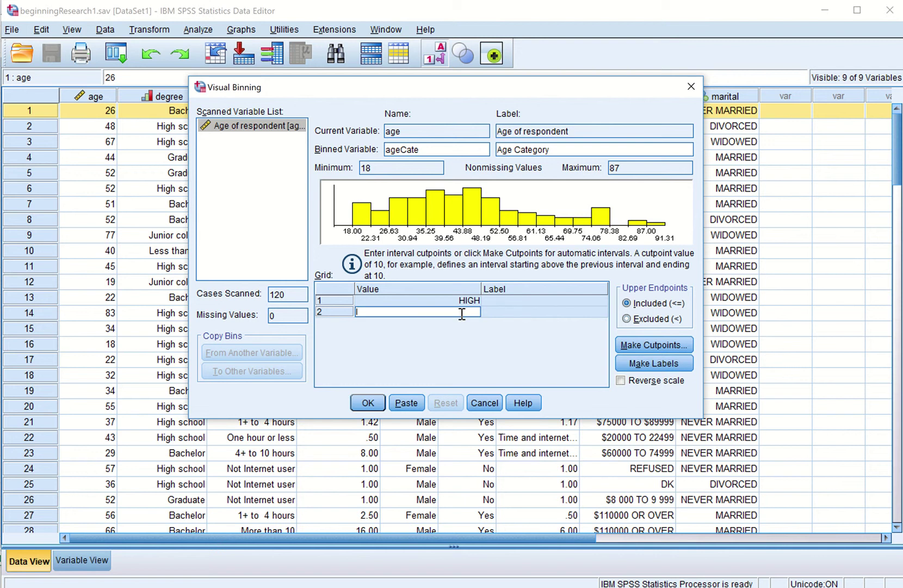
pyautogui.write('19')
pyautogui.press('Return')
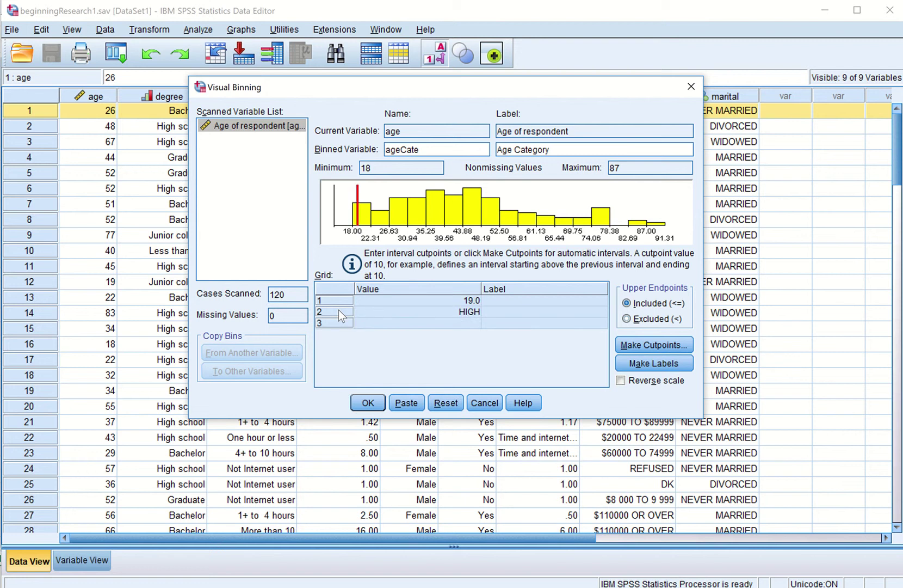
pyautogui.click(471, 324)
pyautogui.click(472, 324)
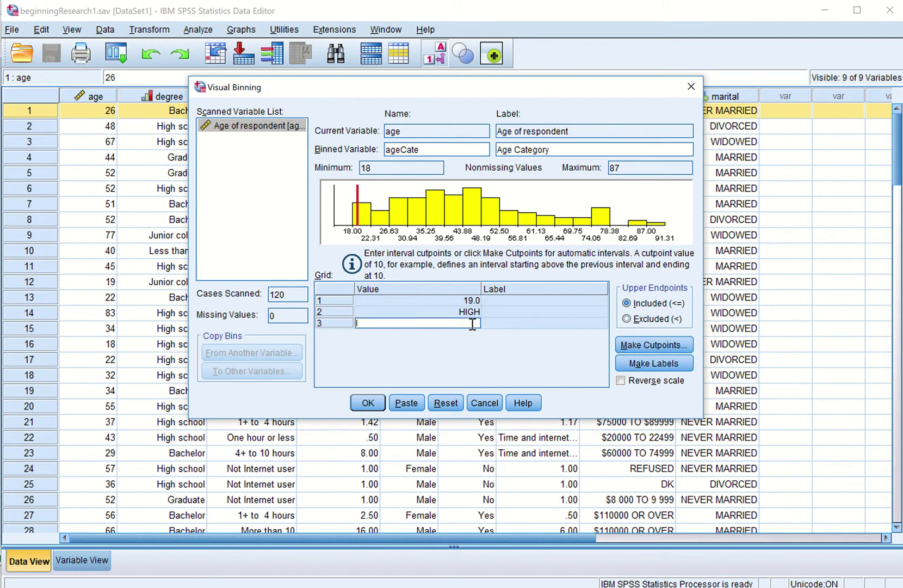
pyautogui.write('29')
pyautogui.press('Return')
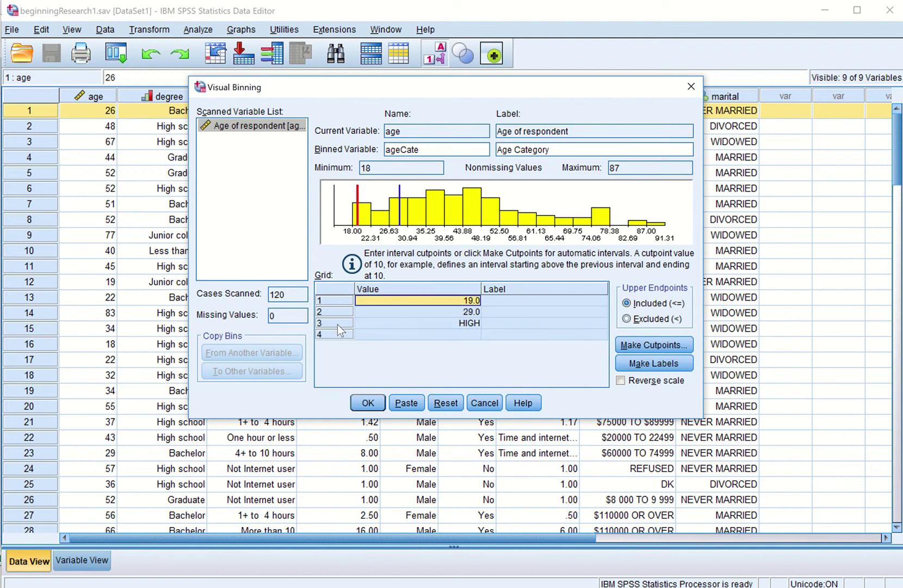
# Step: Add further age cutpoints at 39 and 49 to the binning grid
pyautogui.click(467, 333)
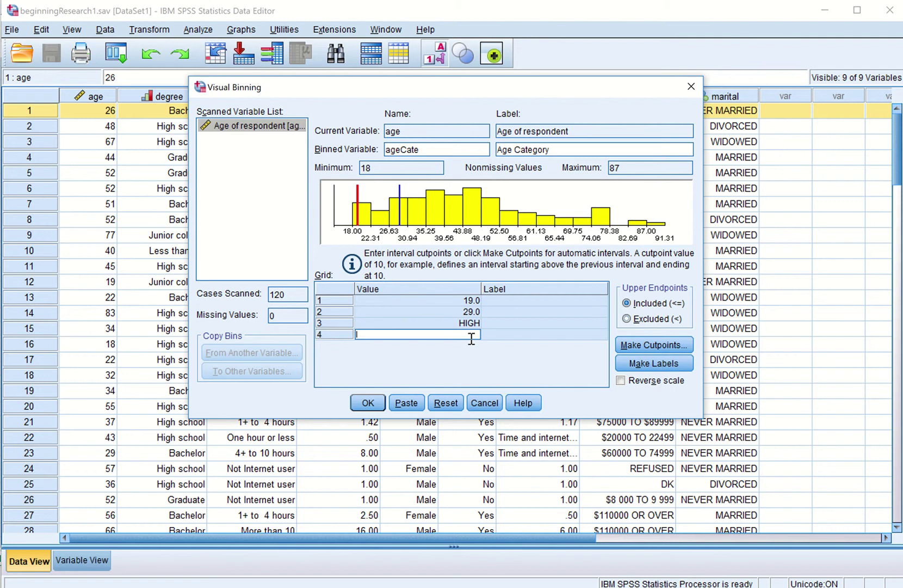
pyautogui.write('39')
pyautogui.press('Return')
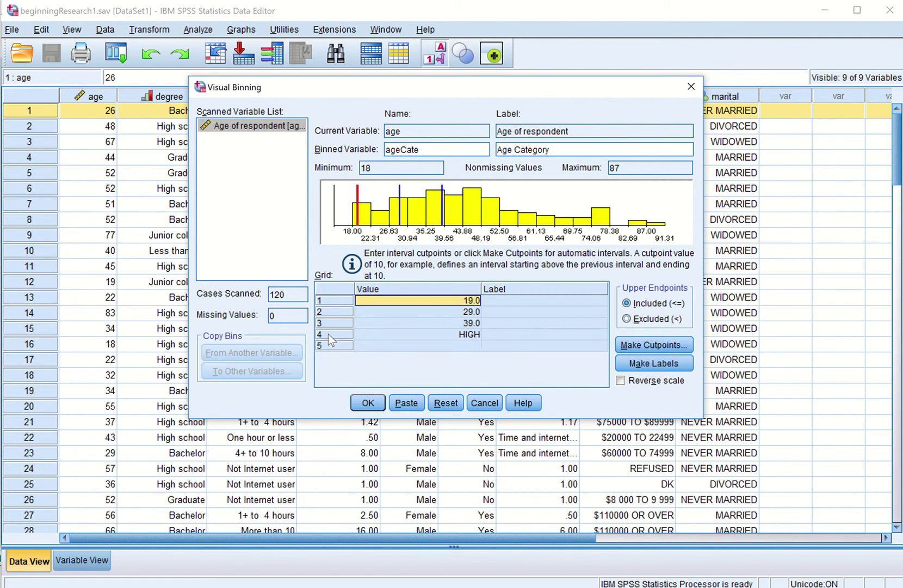
pyautogui.click(478, 344)
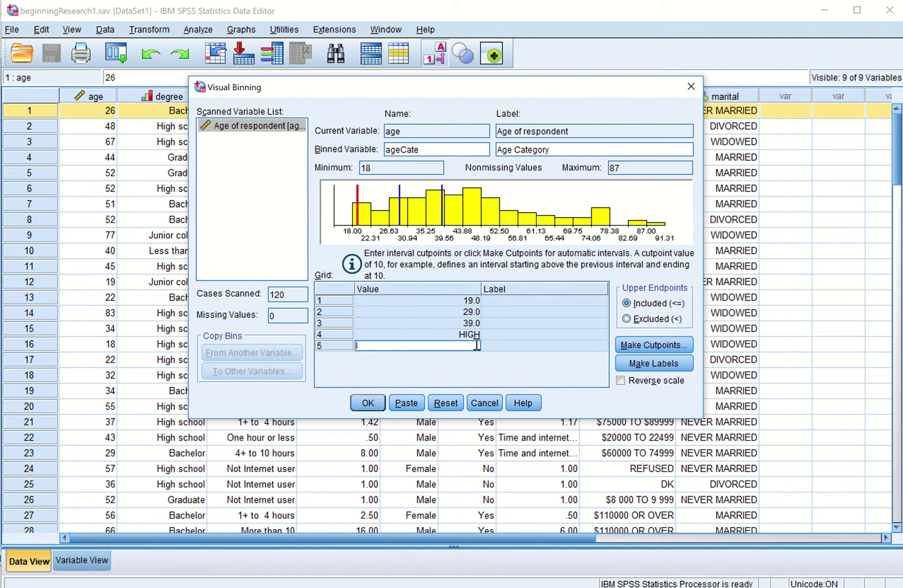
pyautogui.write('49')
pyautogui.press('Return')
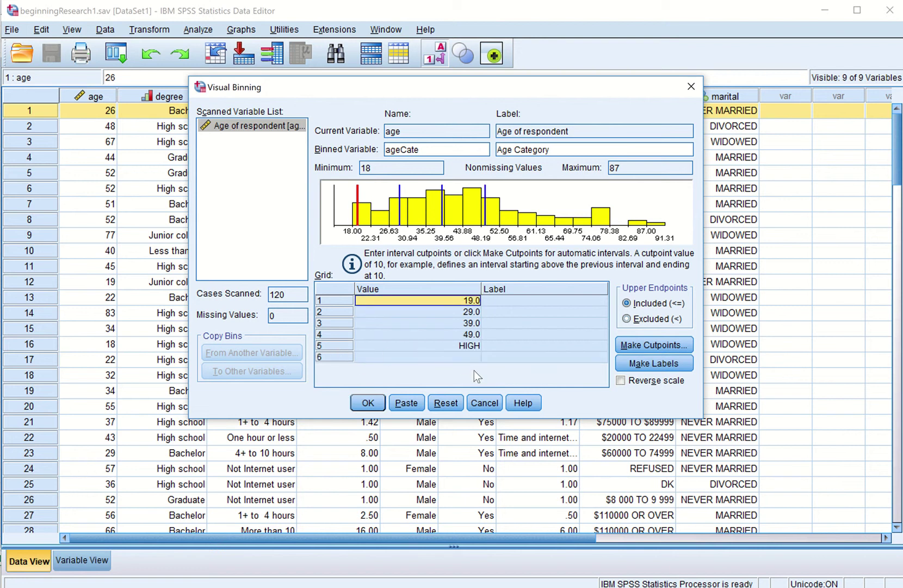
# Step: Add a fifth age cutpoint at 59 and generate labels for all the intervals automatically
pyautogui.click(472, 357)
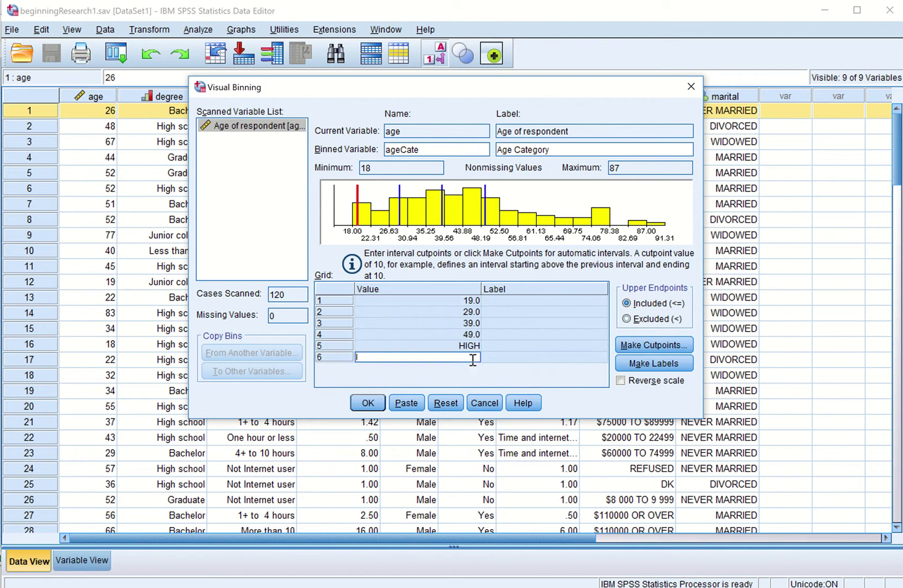
pyautogui.write('50')
pyautogui.press('Return')
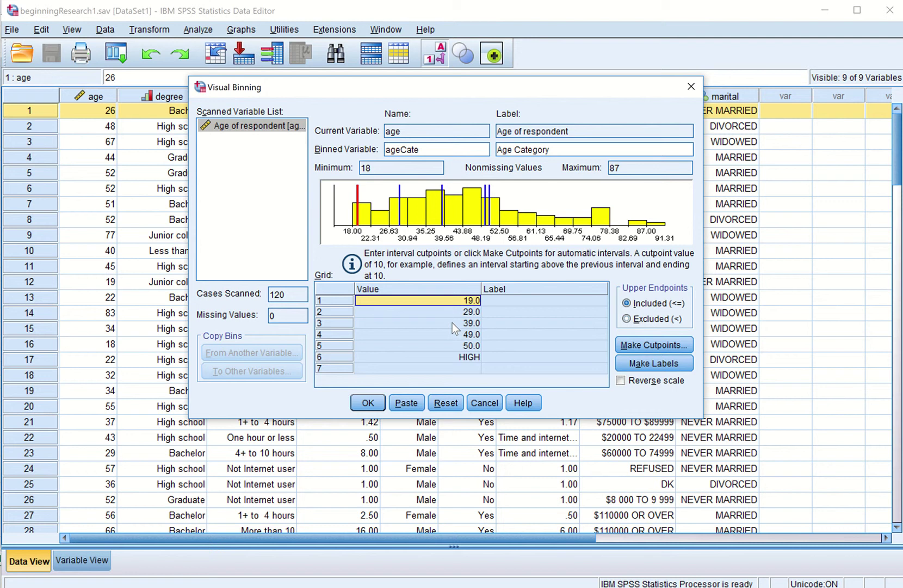
pyautogui.click(469, 345)
pyautogui.moveTo(402, 346); pyautogui.dragTo(363, 348)
pyautogui.write('9')
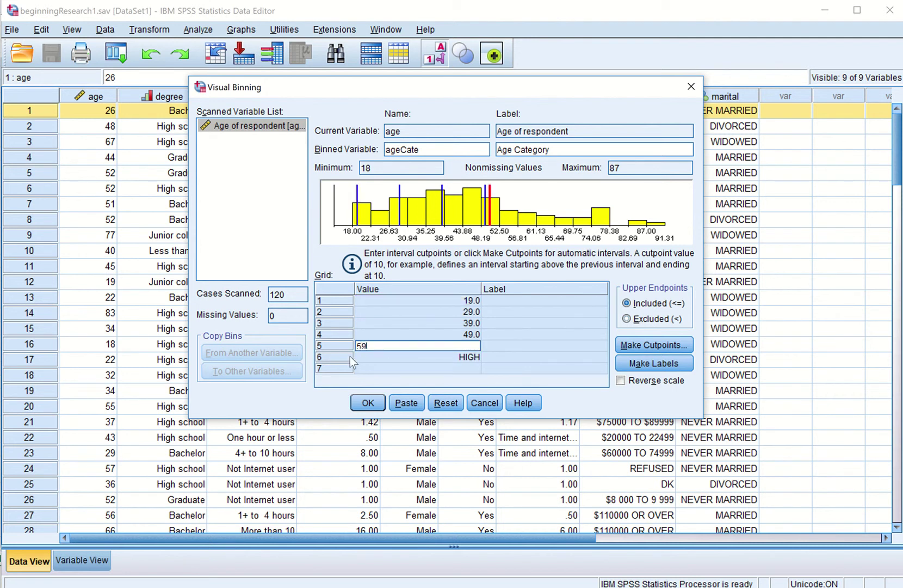
pyautogui.press('Return')
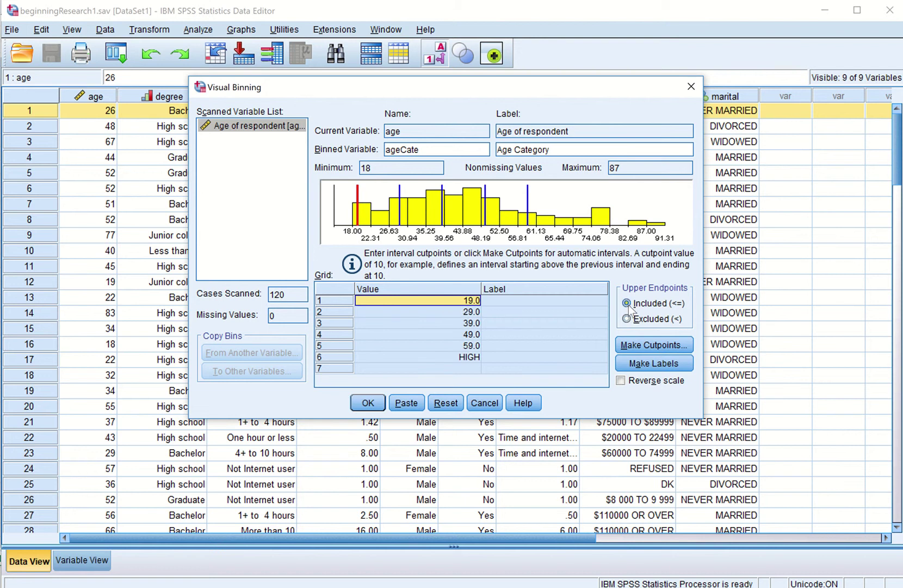
pyautogui.click(650, 363)
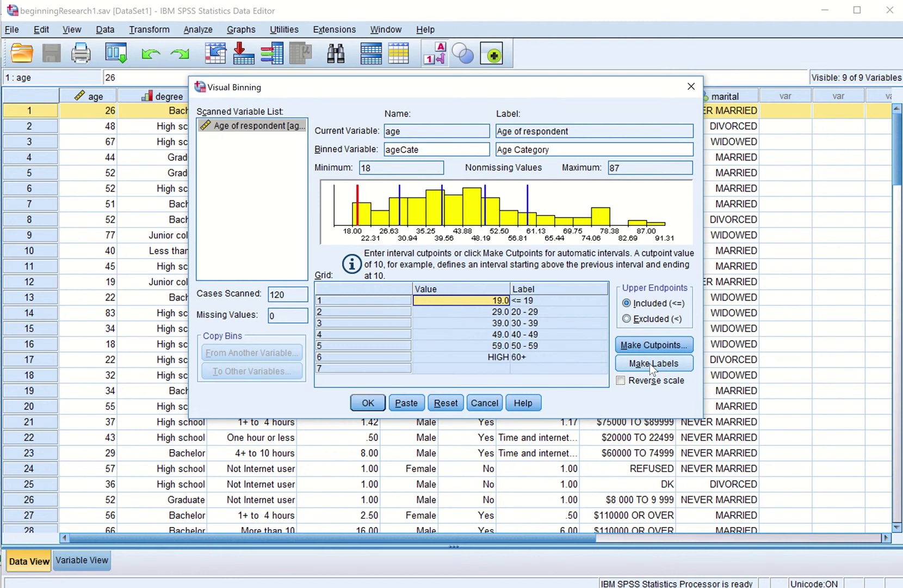
# Step: Narrow the binning grid's row-number and Value columns to widen the Label column
pyautogui.click(416, 289)
pyautogui.moveTo(412, 289); pyautogui.dragTo(377, 293)
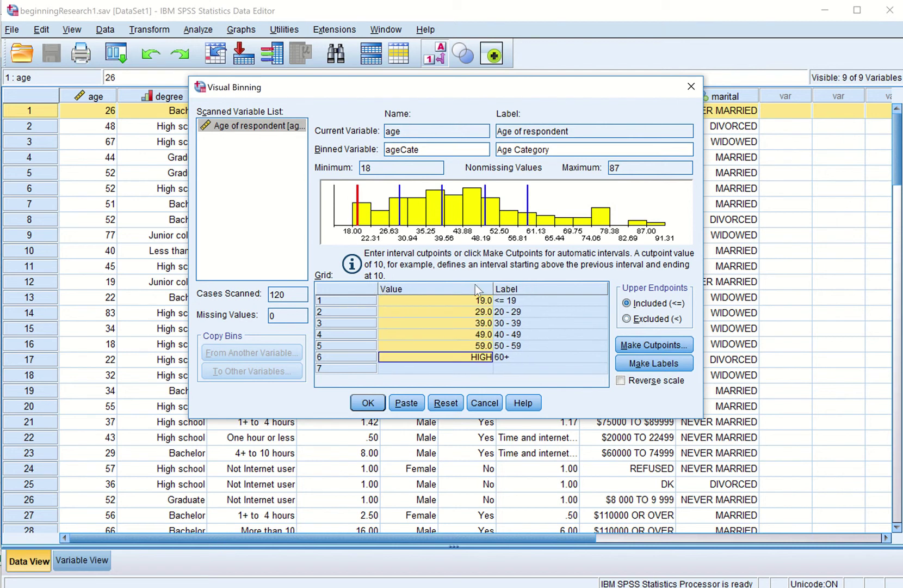
pyautogui.moveTo(492, 291); pyautogui.dragTo(478, 288)
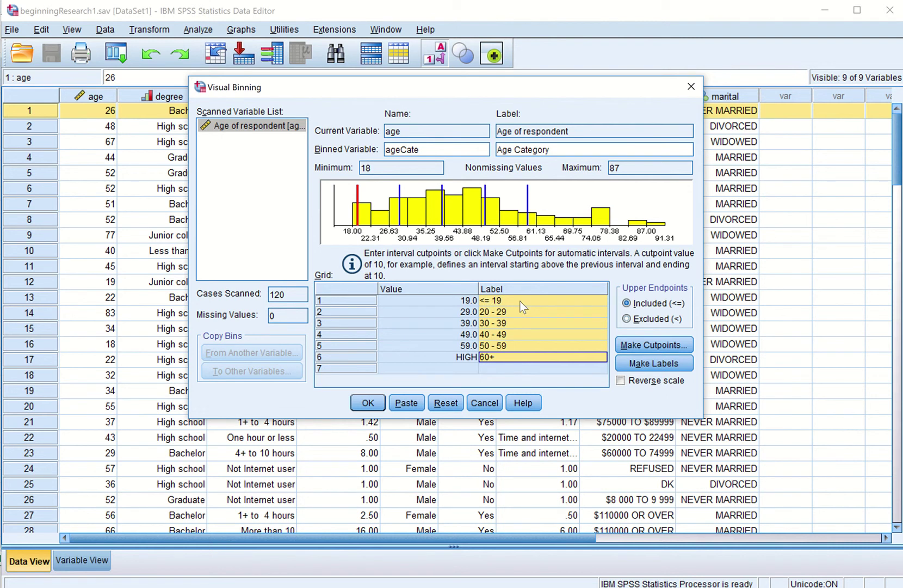
# Step: Change the first interval's label to "Less than or equal to 19" in the binning grid
pyautogui.click(489, 301)
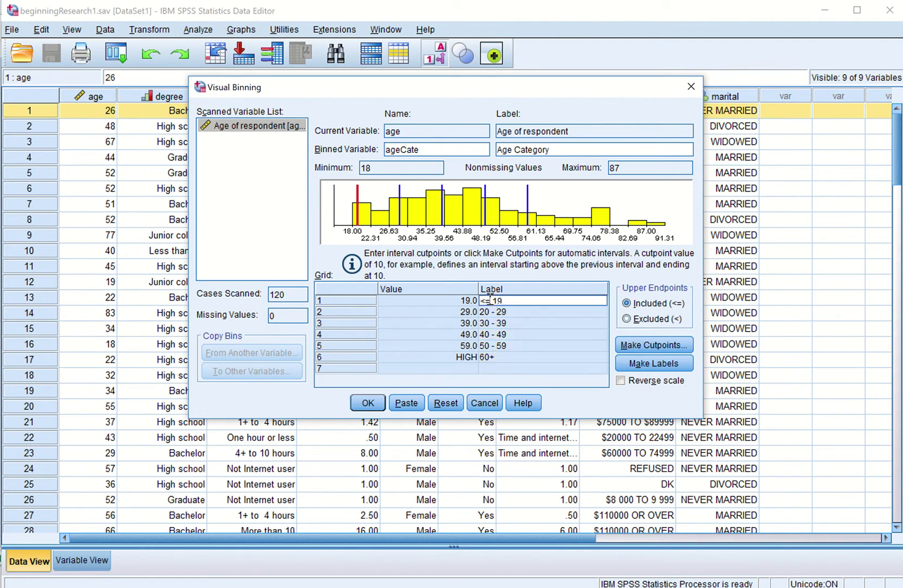
pyautogui.moveTo(494, 300); pyautogui.dragTo(474, 306)
pyautogui.write('Less than or equal to')
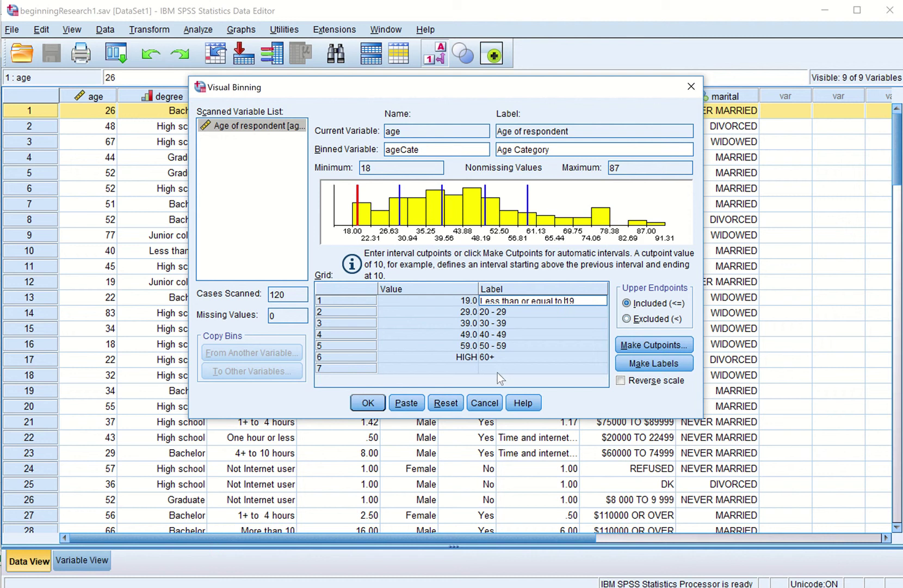
# Step: Change the label of the HIGH interval to "60 and Above" in the binning grid
pyautogui.click(511, 354)
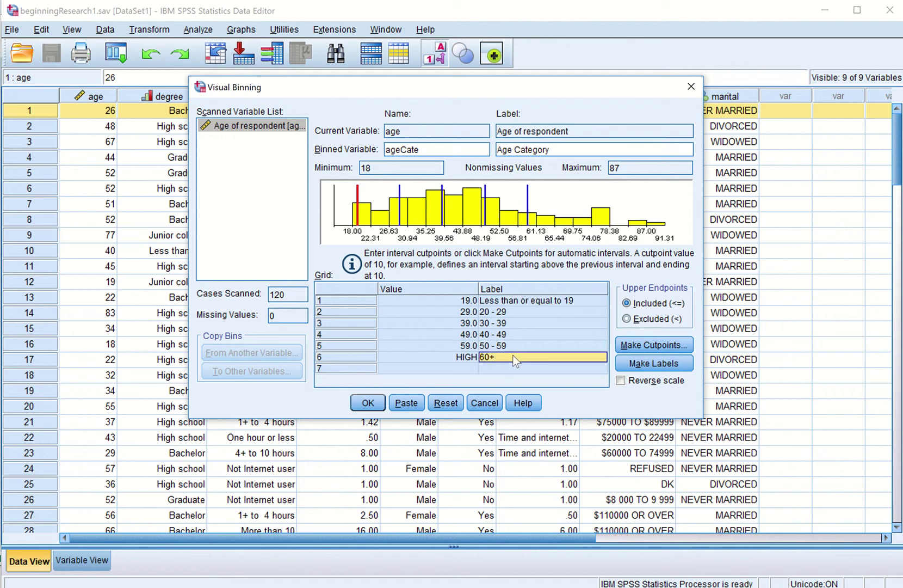
pyautogui.click(512, 355)
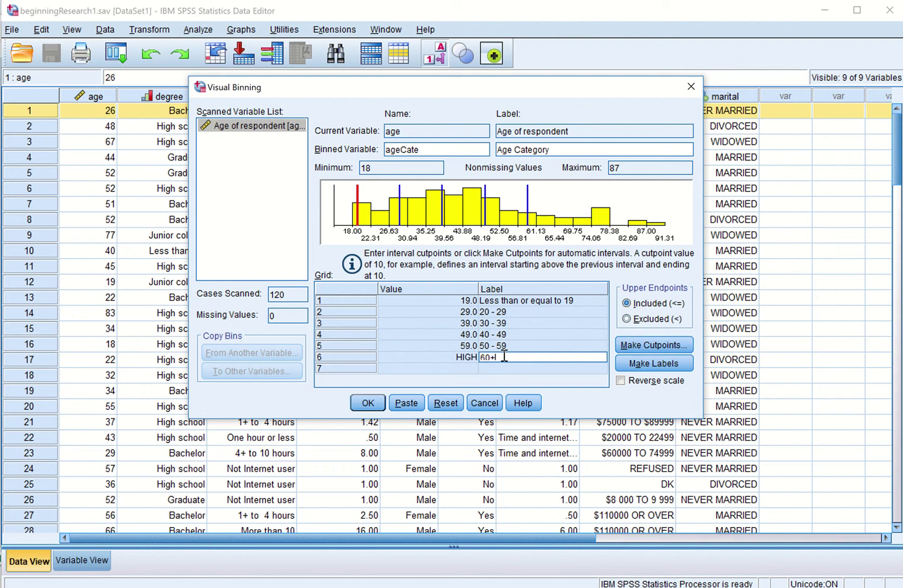
pyautogui.moveTo(492, 356); pyautogui.dragTo(547, 361)
pyautogui.press('BackSpace')
pyautogui.write('and Above')
pyautogui.click(579, 371)
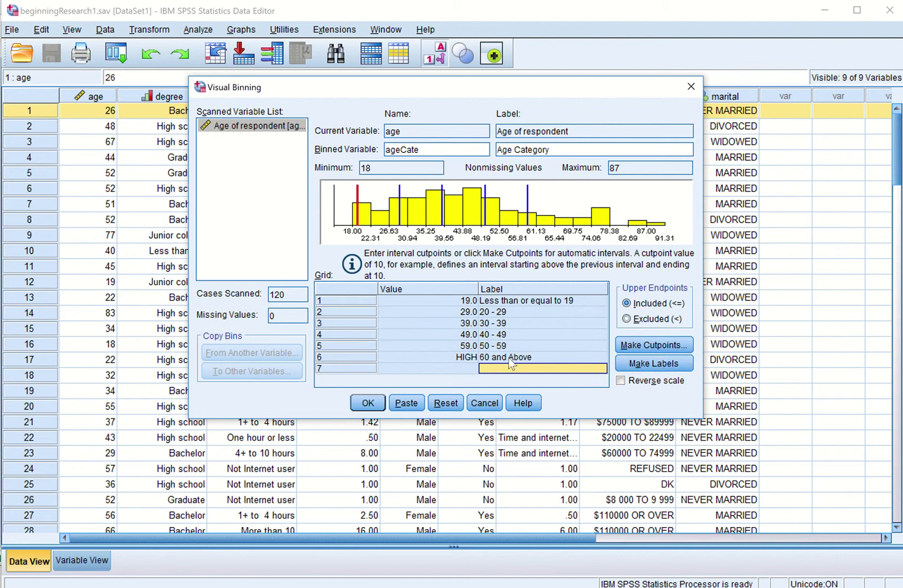
# Step: Create the binned variable from the specifications and close the output viewer without saving its contents
pyautogui.click(376, 401)
pyautogui.click(375, 401)
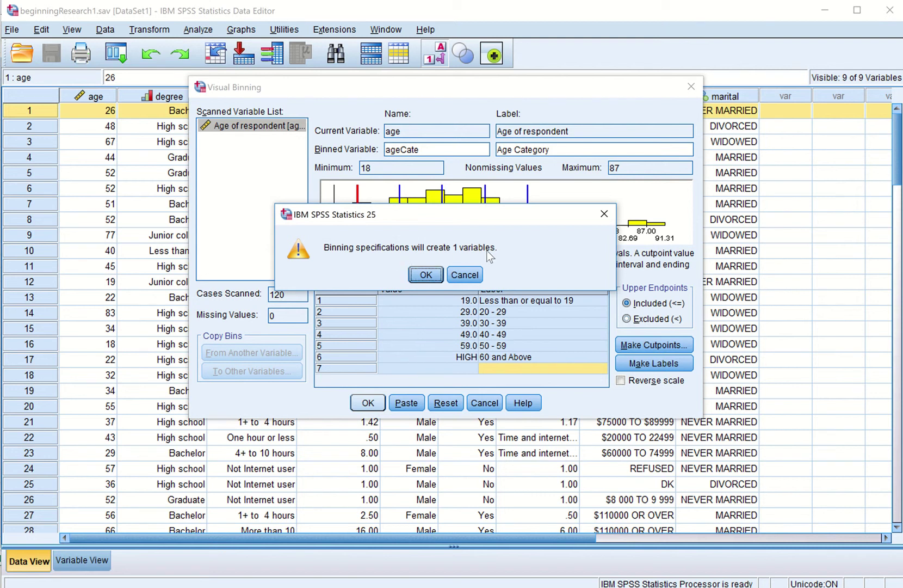
pyautogui.click(425, 274)
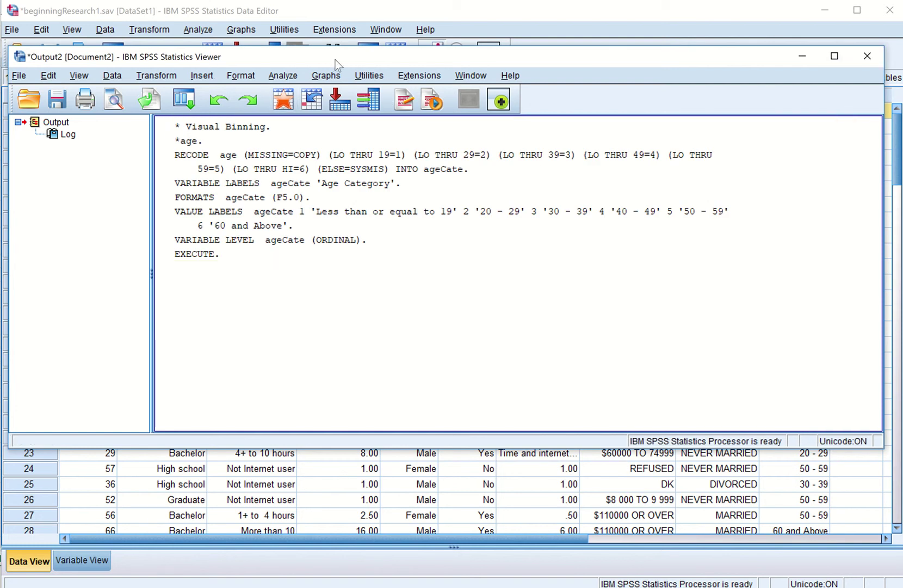
pyautogui.click(865, 59)
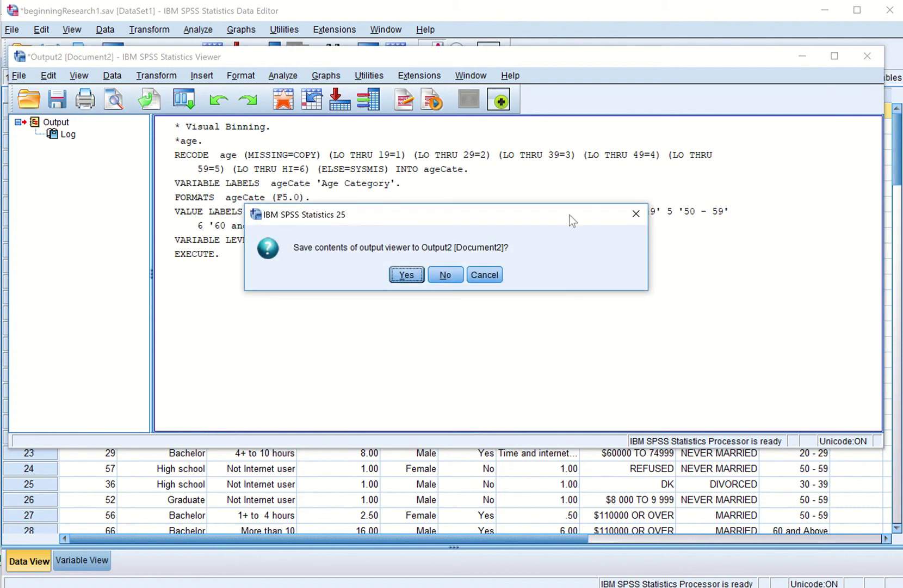
pyautogui.click(450, 276)
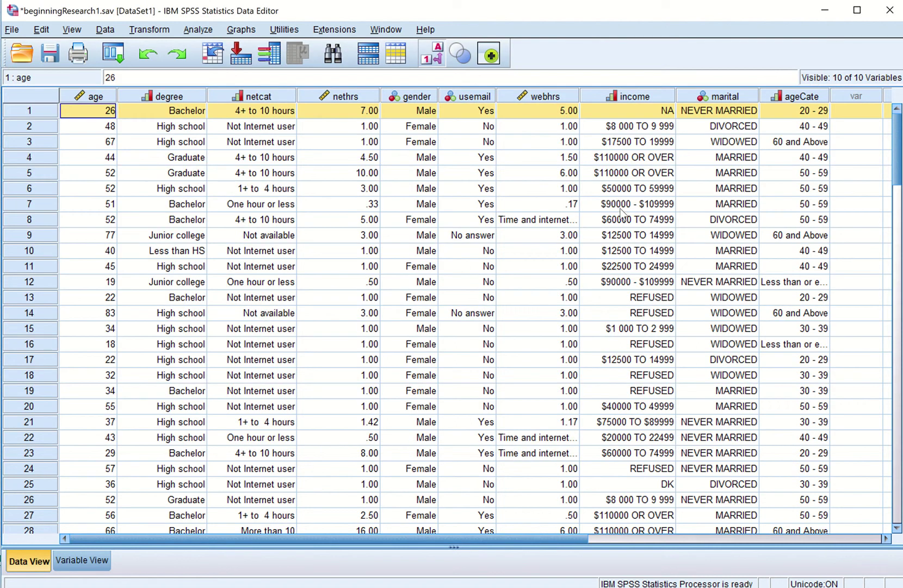
# Step: Move the ageCate column between the age and degree columns in the data view
pyautogui.moveTo(565, 537); pyautogui.dragTo(640, 542)
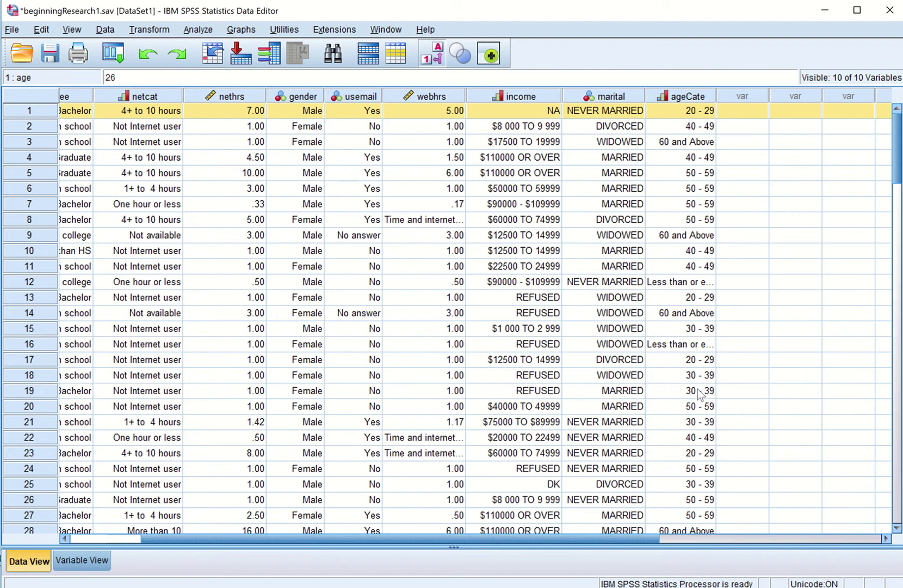
pyautogui.moveTo(611, 536); pyautogui.dragTo(480, 540)
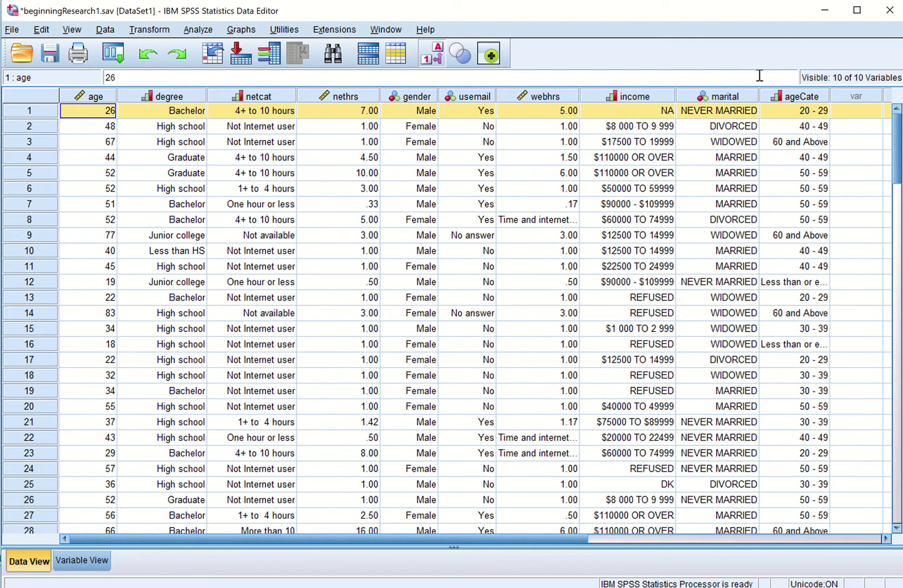
pyautogui.click(802, 98)
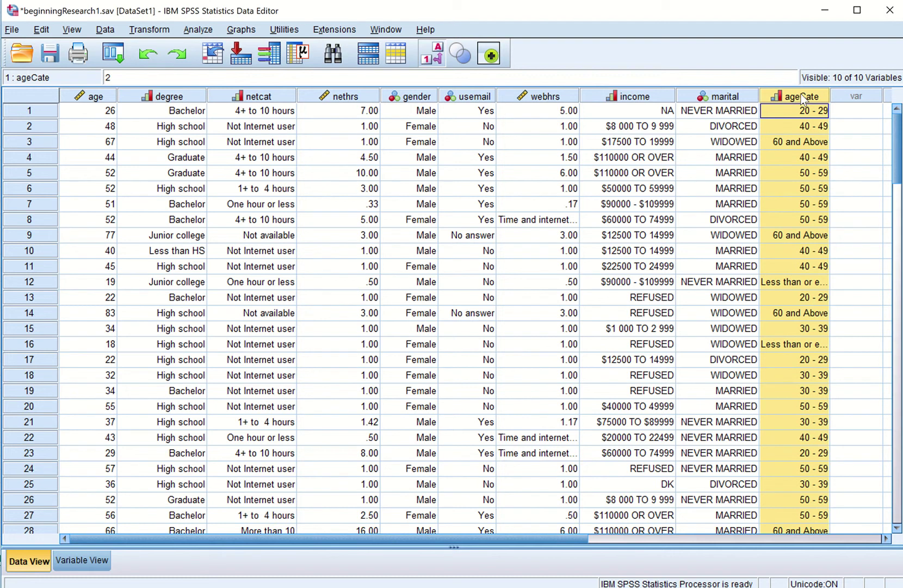
pyautogui.moveTo(802, 98); pyautogui.dragTo(174, 91)
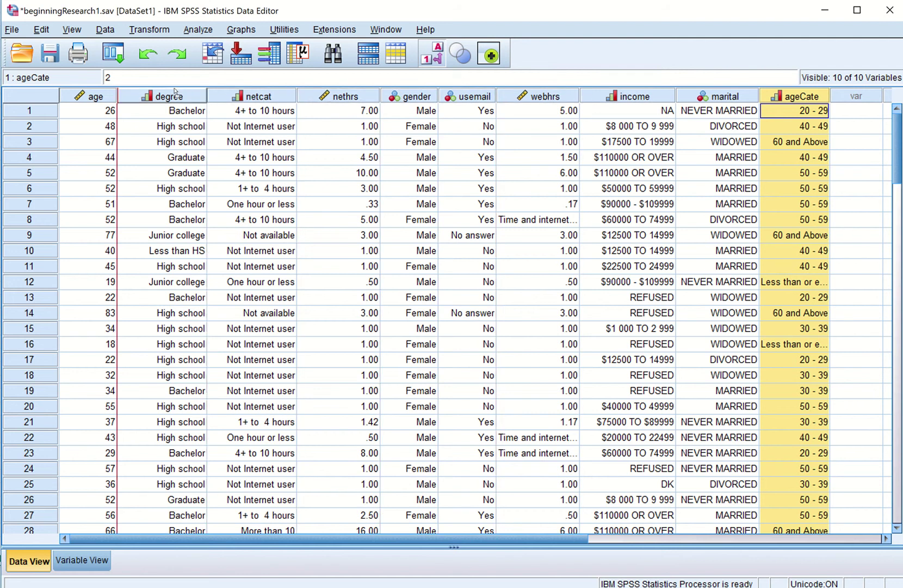
pyautogui.moveTo(174, 91); pyautogui.dragTo(174, 93)
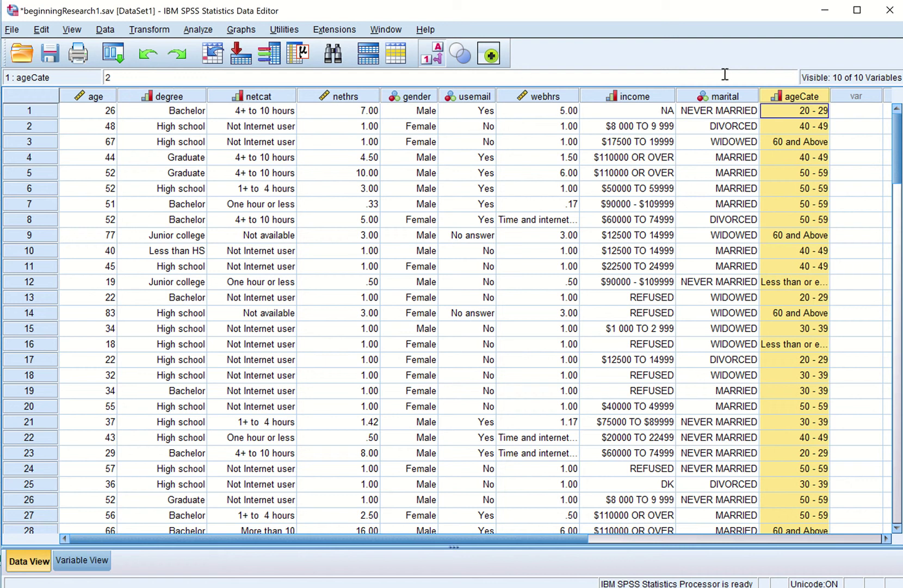
pyautogui.moveTo(796, 97); pyautogui.dragTo(134, 96)
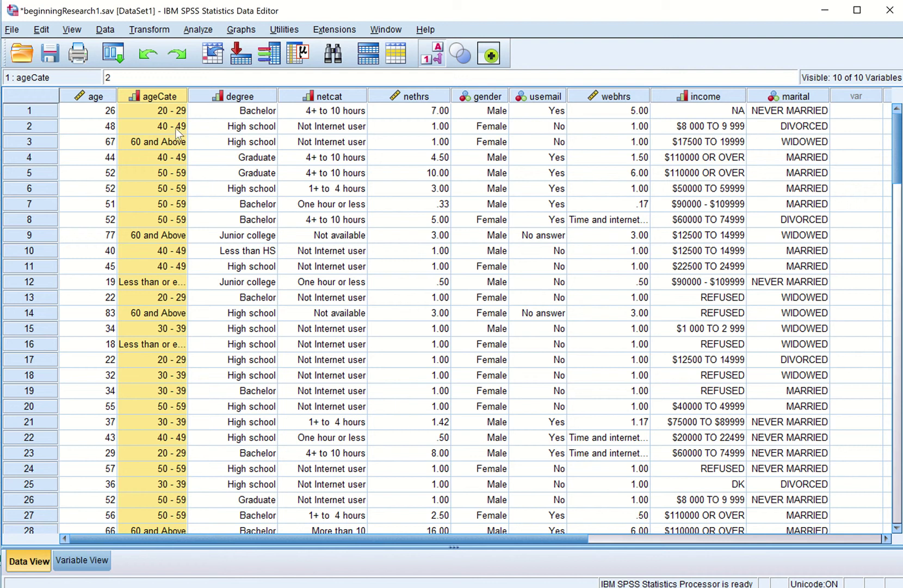
pyautogui.click(170, 111)
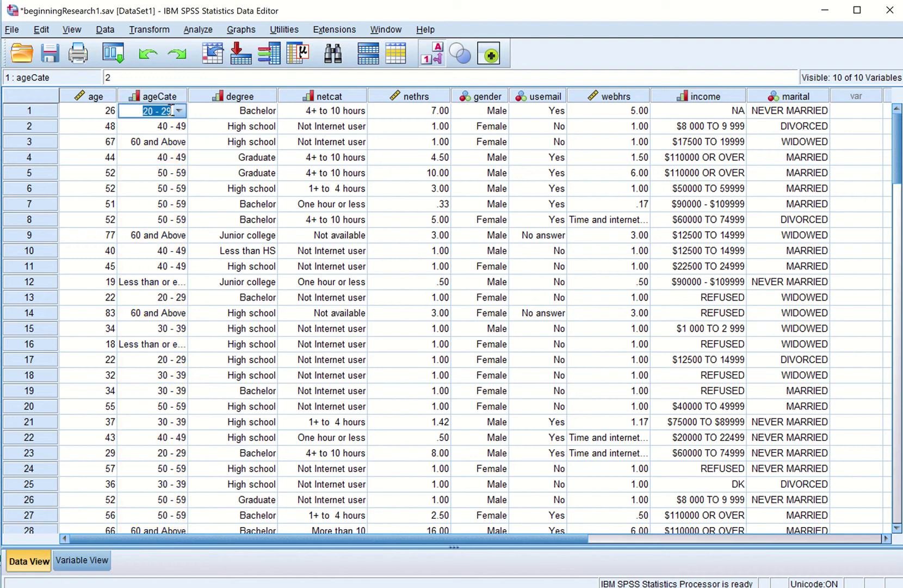
pyautogui.click(208, 94)
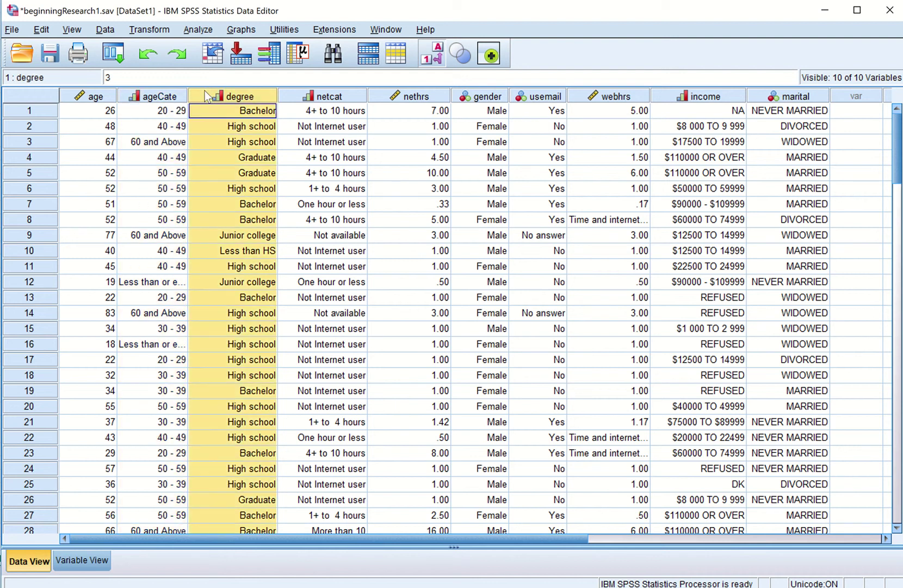
# Step: Compare the age values with their ageCate groups for the first four cases
pyautogui.click(103, 115)
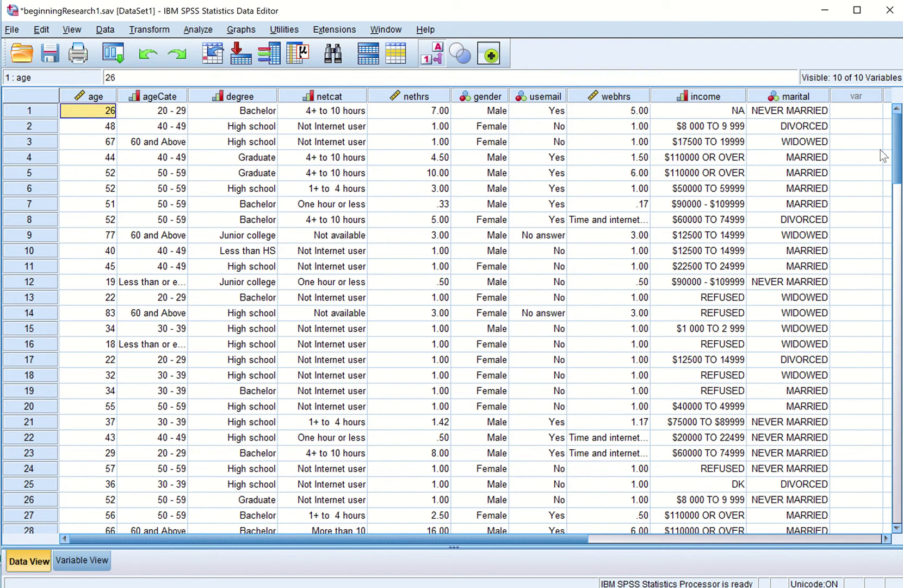
pyautogui.press('Right')
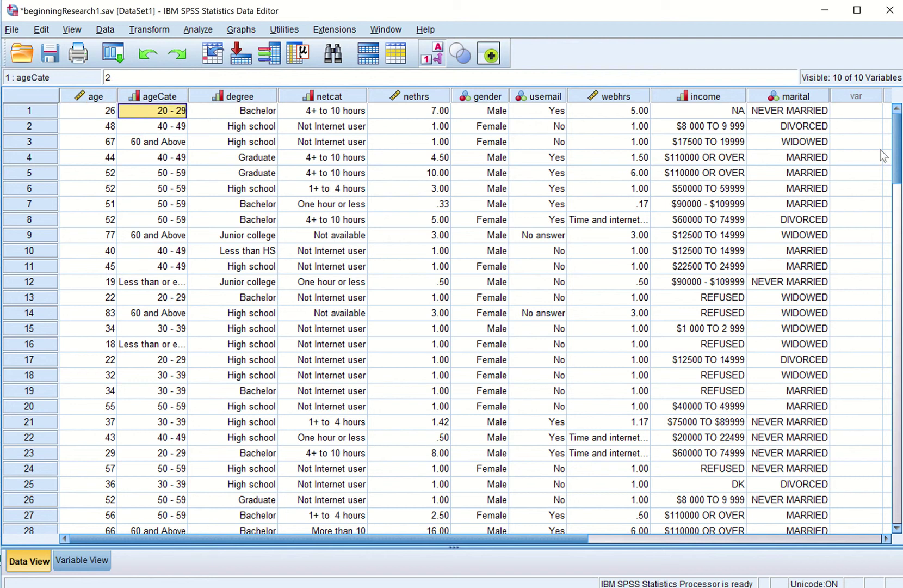
pyautogui.press('Left')
pyautogui.press('Down')
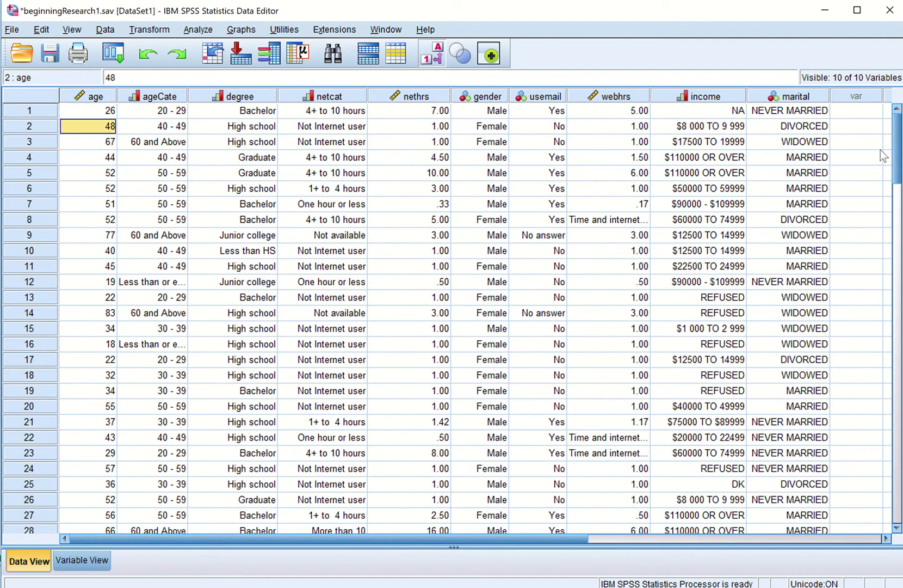
pyautogui.press('Right')
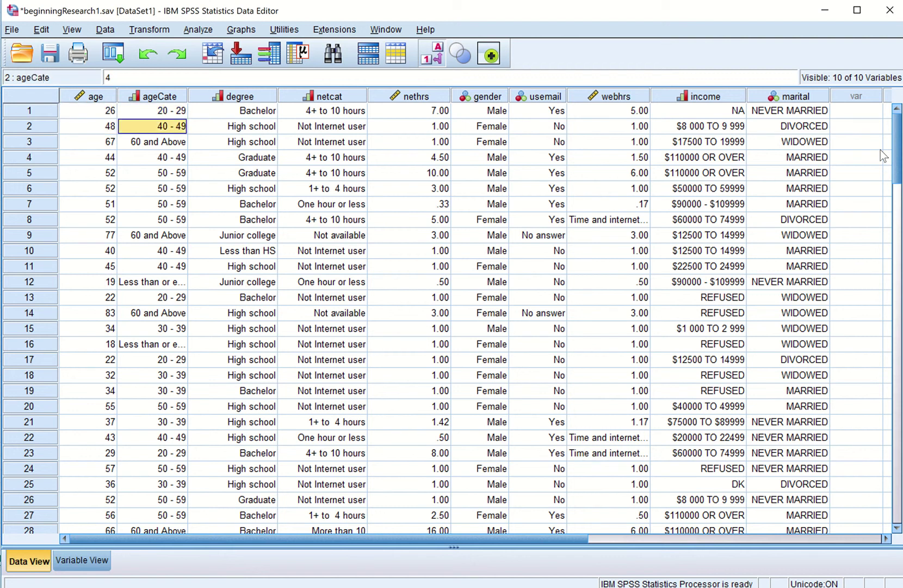
pyautogui.press('Left')
pyautogui.press('Down')
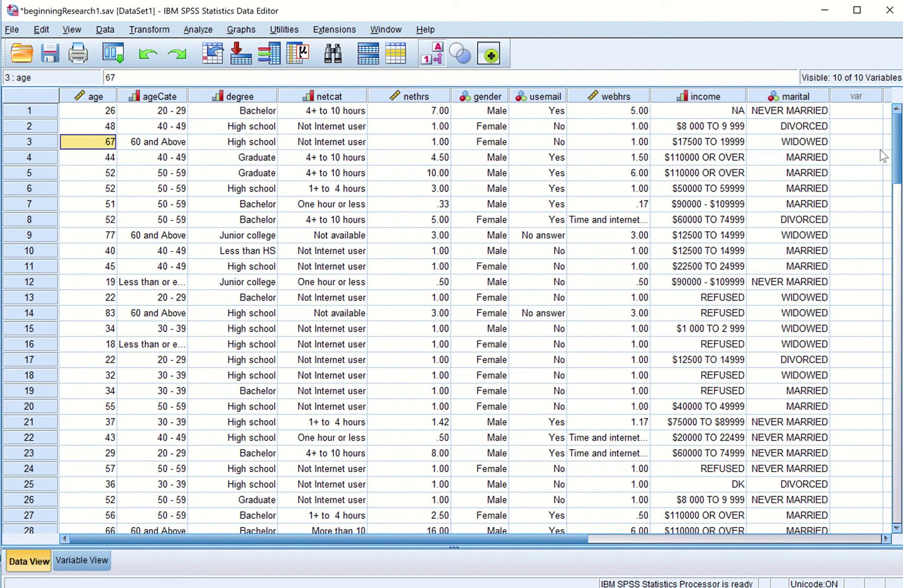
pyautogui.press('Right')
pyautogui.press('Down')
pyautogui.press('Right')
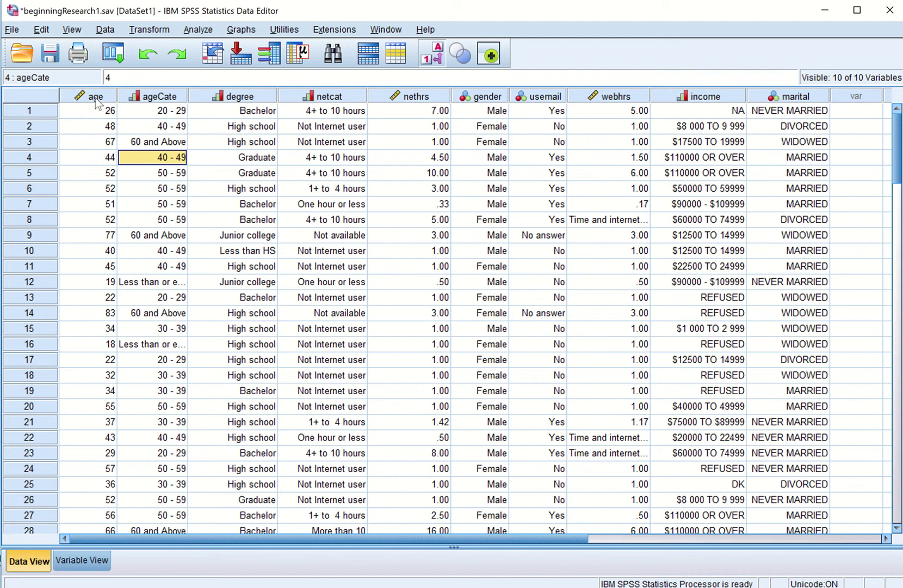
pyautogui.moveTo(138, 97)
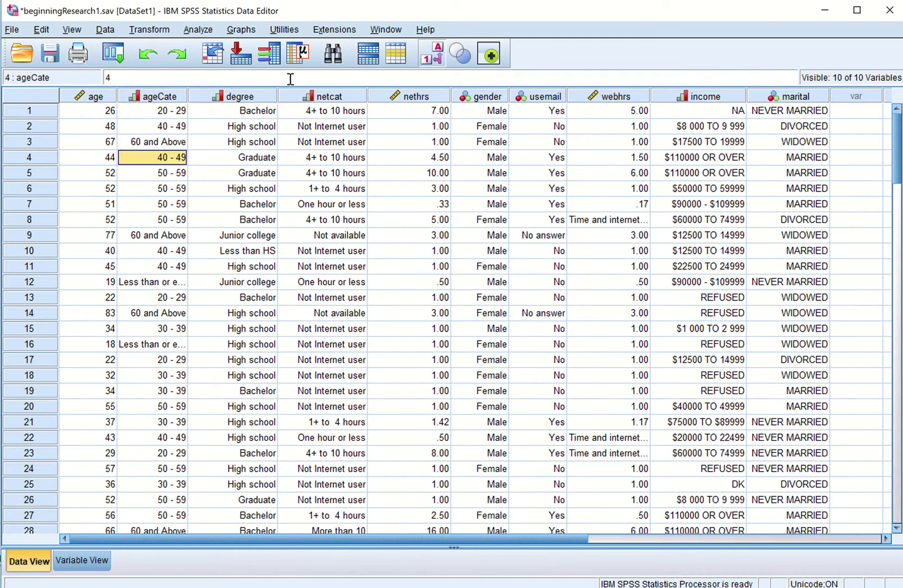